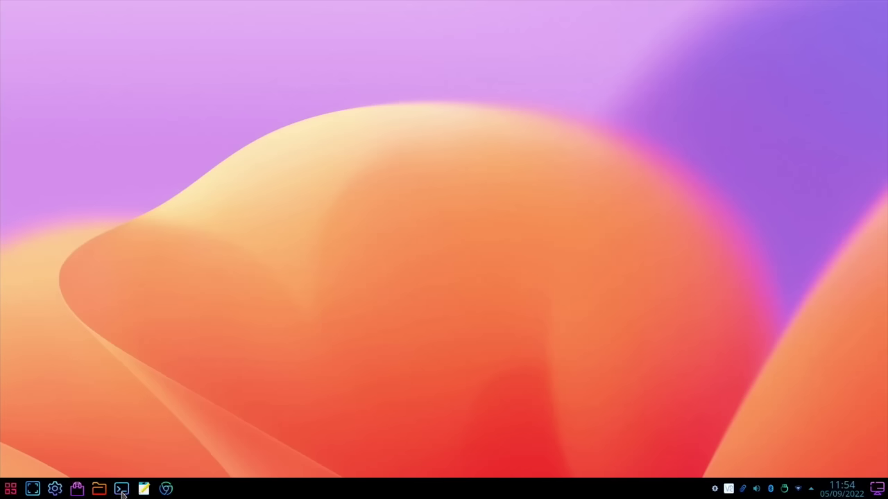
- Show the neofetch system summary in a centred terminal and open the file manager
{"action": "left_click", "coordinate": [121, 489]}
{"action": "type", "text": "neofetch"}
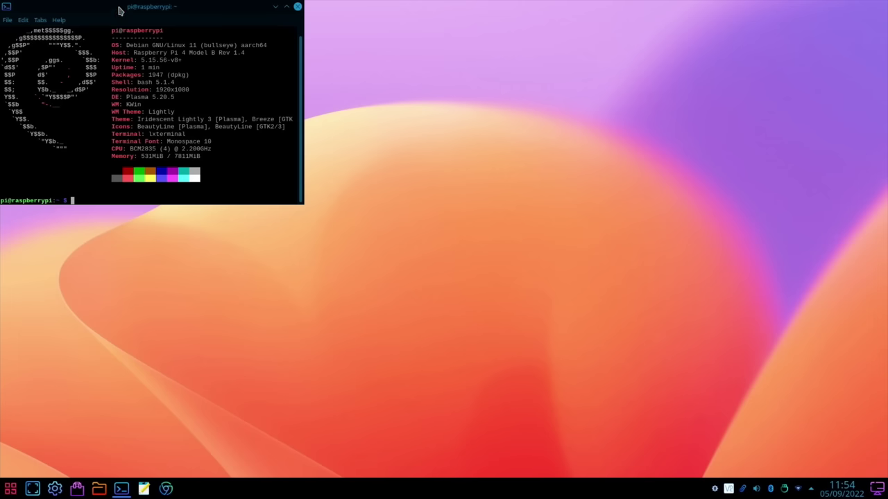
{"action": "left_click_drag", "start_coordinate": [119, 9], "coordinate": [415, 58]}
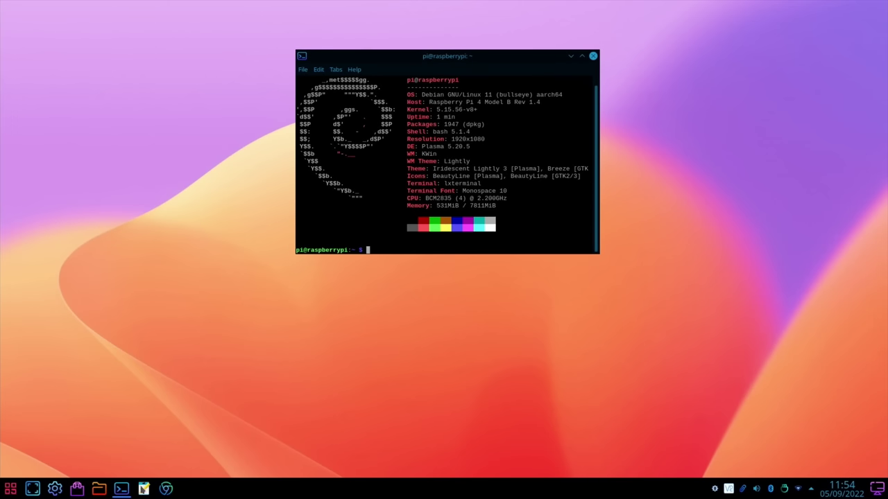
{"action": "left_click", "coordinate": [99, 489]}
{"action": "mouse_move", "coordinate": [99, 490]}
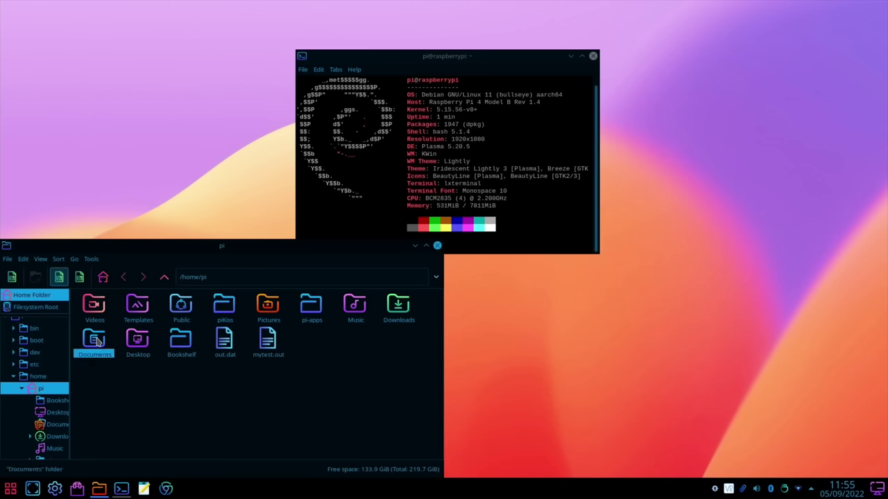
- Open the OS details text file from Documents in KWrite and scroll down
{"action": "double_click", "coordinate": [94, 337]}
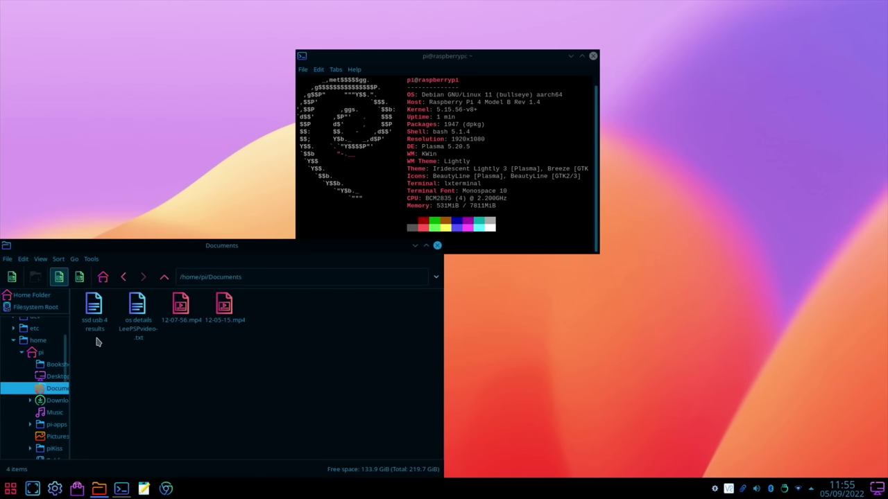
{"action": "double_click", "coordinate": [139, 310]}
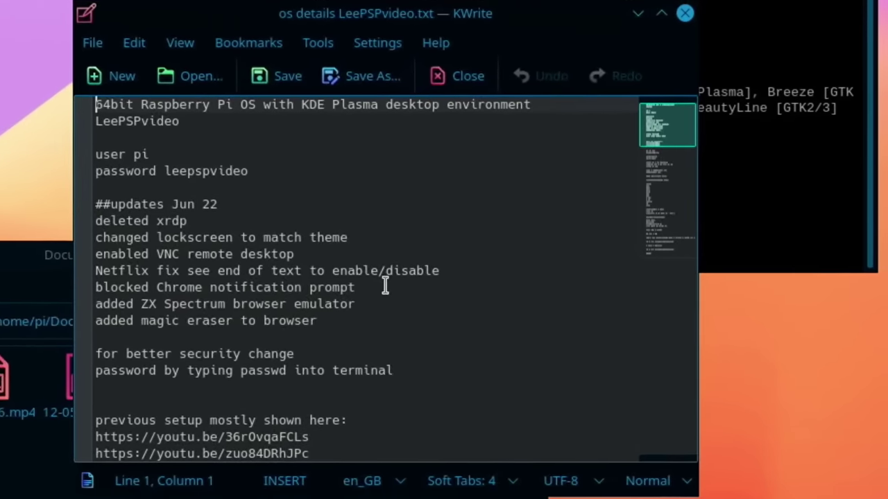
{"action": "scroll", "coordinate": [366, 263], "scroll_direction": "down", "scroll_amount": 4}
{"action": "scroll", "coordinate": [385, 285], "scroll_direction": "down", "scroll_amount": 9}
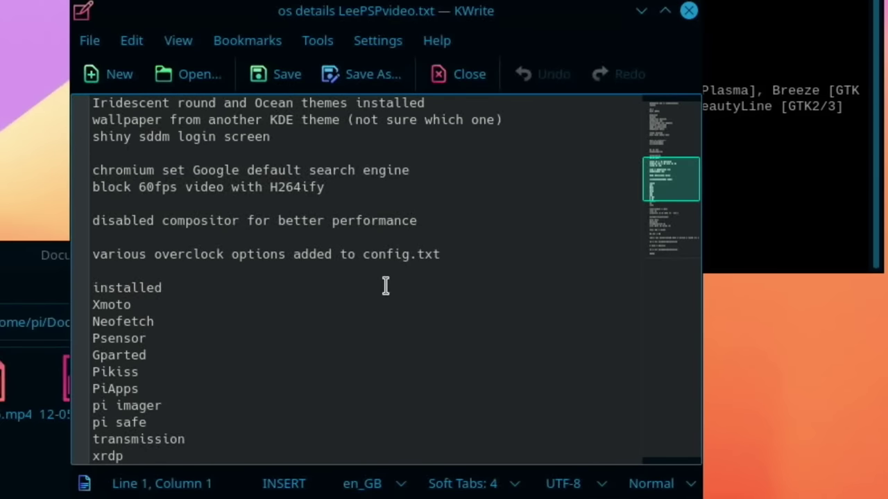
{"action": "scroll", "coordinate": [386, 286], "scroll_direction": "down", "scroll_amount": 2}
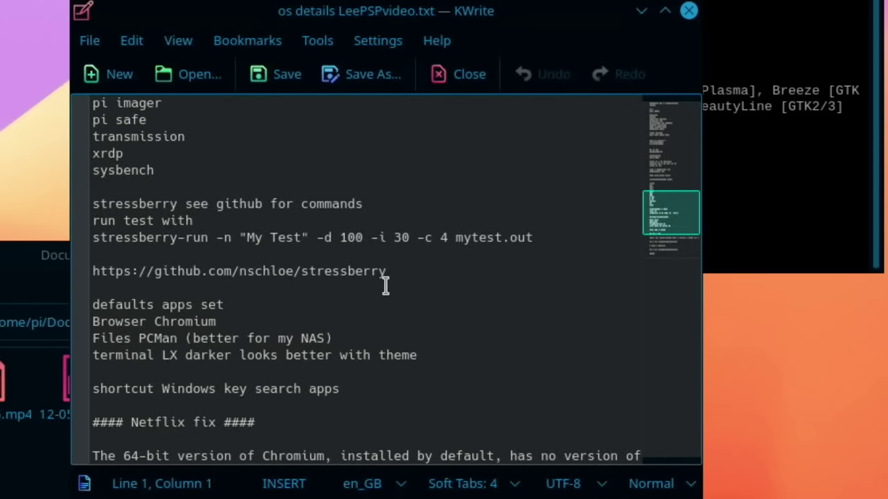
- Copy the stressberry-run command line and paste it at the terminal prompt
{"action": "left_click_drag", "start_coordinate": [543, 238], "coordinate": [93, 240]}
{"action": "right_click", "coordinate": [104, 243]}
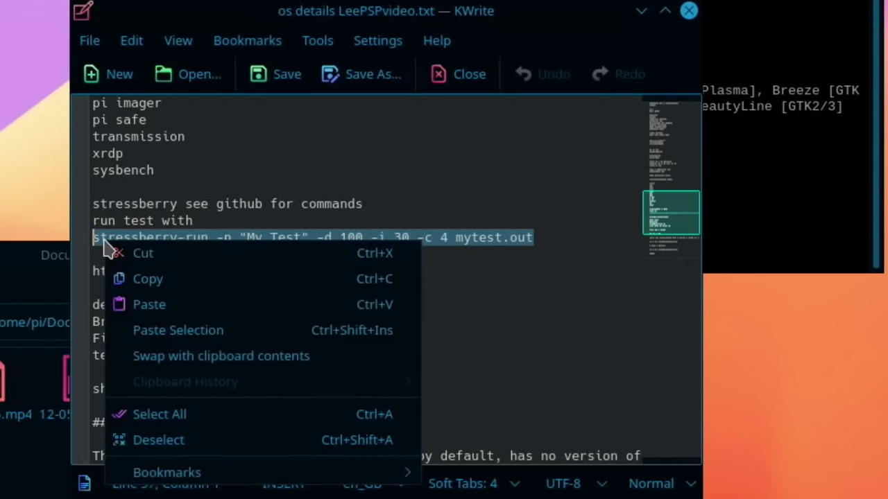
{"action": "left_click", "coordinate": [127, 276]}
{"action": "left_click", "coordinate": [455, 261]}
{"action": "right_click", "coordinate": [464, 263]}
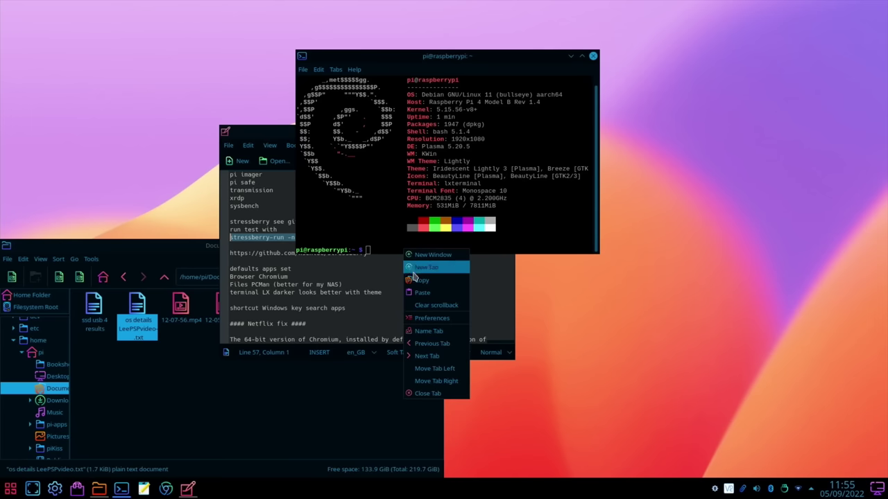
{"action": "left_click", "coordinate": [421, 291]}
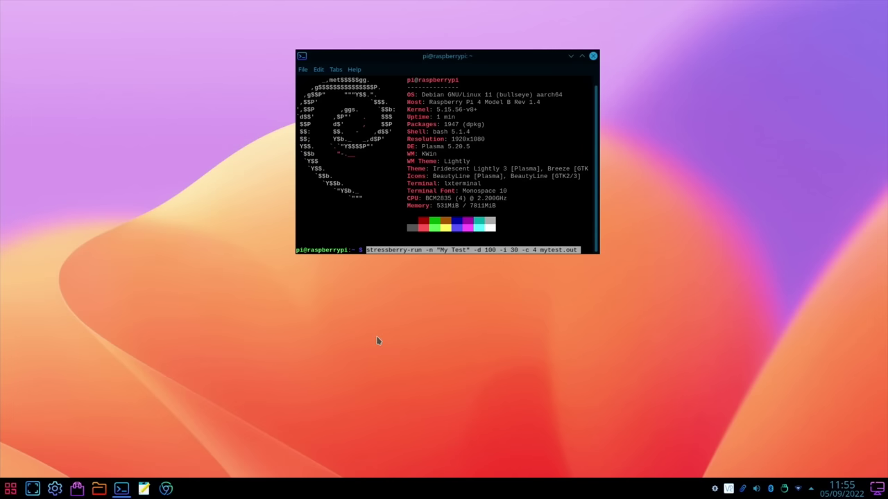
- Launch Psensor, run the stressberry-run test, and move Psensor aside; peak reaches 86°C
{"action": "key", "text": "super"}
{"action": "type", "text": "ps"}
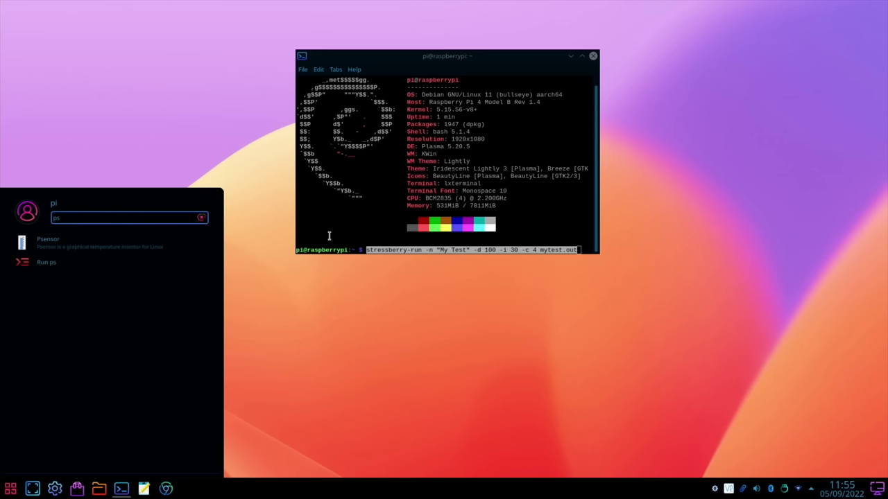
{"action": "left_click", "coordinate": [102, 244]}
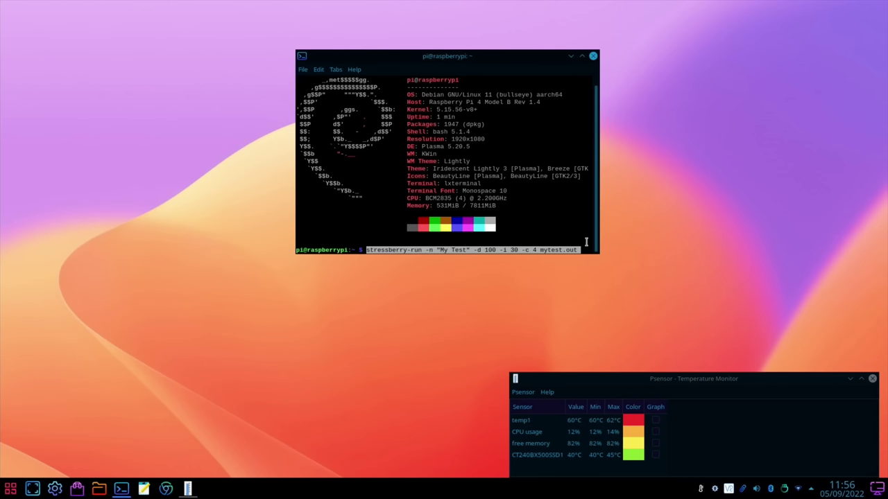
{"action": "key", "text": "Return"}
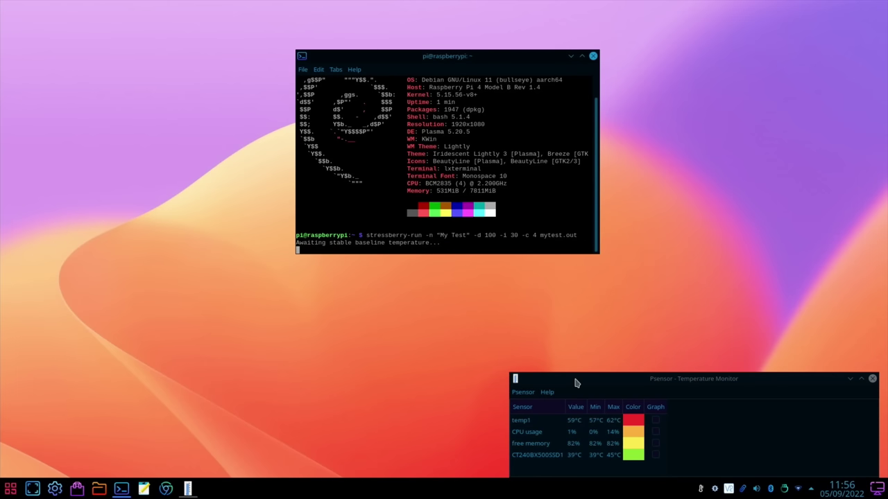
{"action": "left_click_drag", "start_coordinate": [574, 379], "coordinate": [357, 257]}
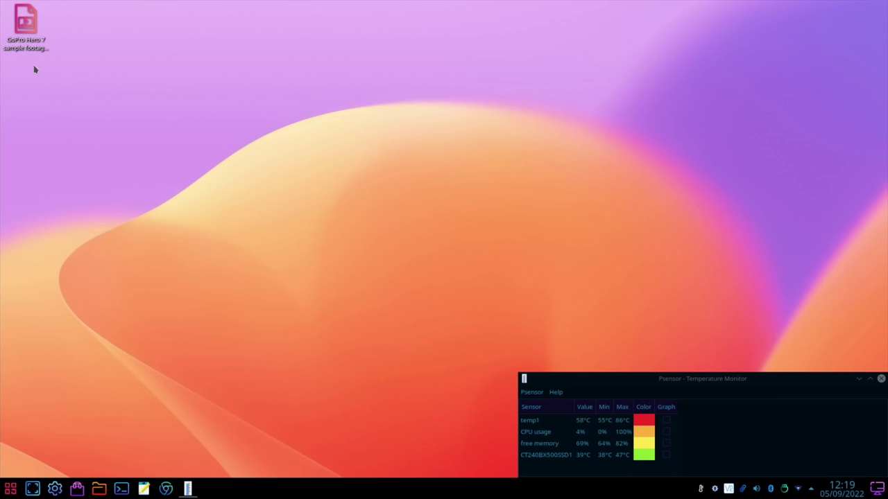
- Search Discover for 'handbrake' and install HandBrake
{"action": "left_click", "coordinate": [77, 489]}
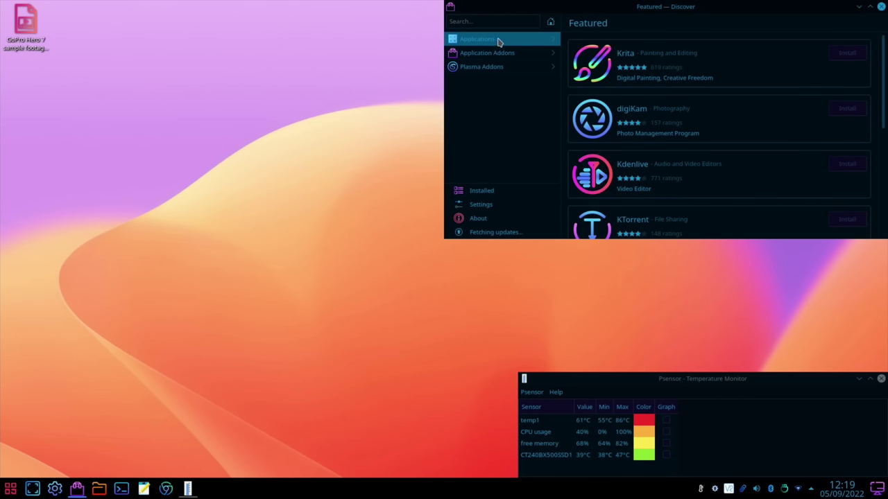
{"action": "left_click", "coordinate": [486, 23]}
{"action": "type", "text": "handbrake"}
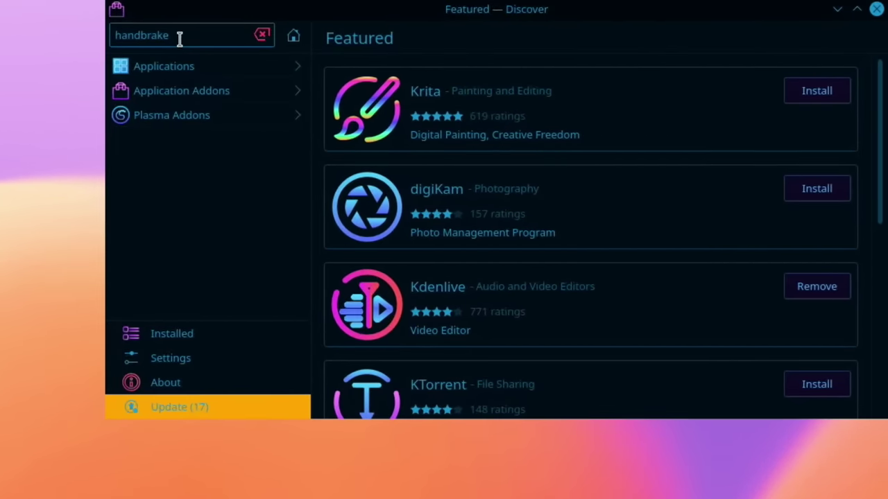
{"action": "left_click", "coordinate": [820, 92]}
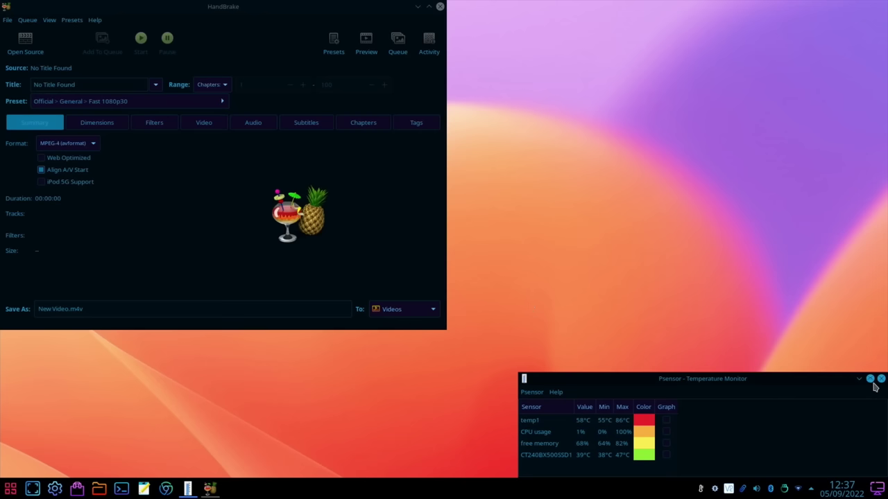
- Close Psensor and relaunch it from the launcher search 'psen'
{"action": "left_click", "coordinate": [880, 379]}
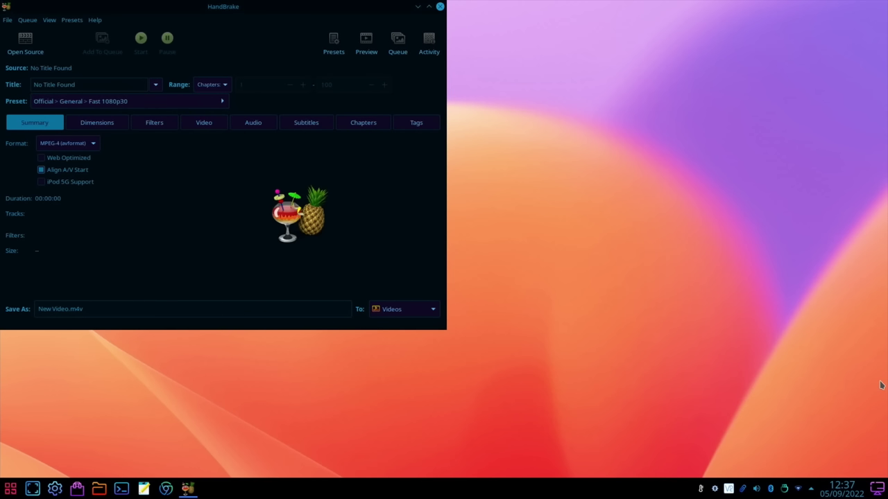
{"action": "key", "text": "super"}
{"action": "type", "text": "psens"}
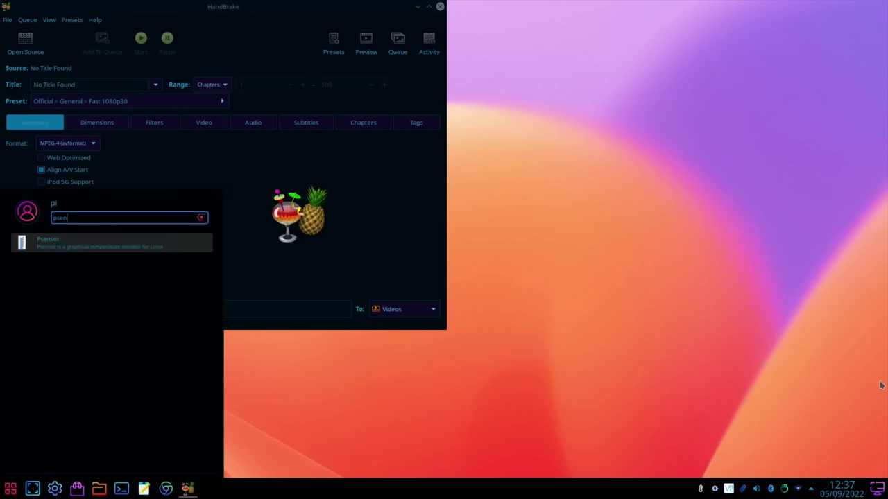
{"action": "left_click", "coordinate": [159, 244]}
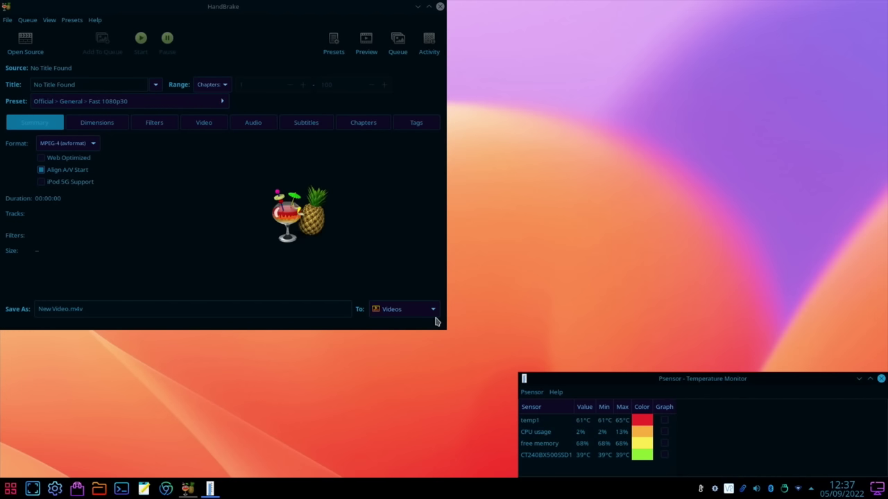
- Load the Desktop's GoPro Hero 7 sample 1(1).MP4 as HandBrake's source
{"action": "left_click", "coordinate": [24, 42]}
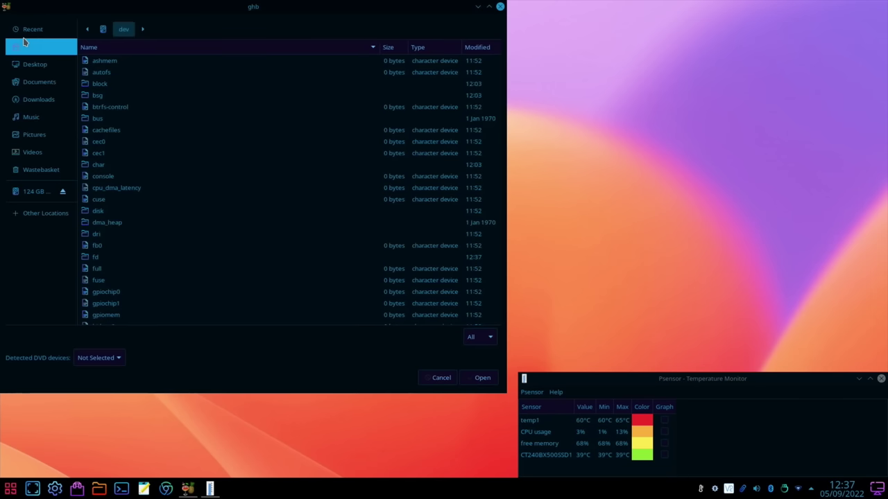
{"action": "left_click", "coordinate": [31, 70]}
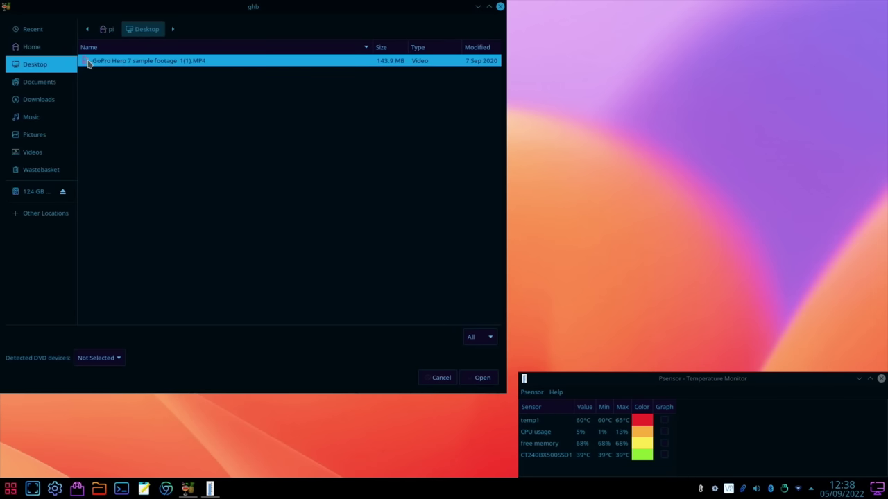
{"action": "double_click", "coordinate": [89, 62]}
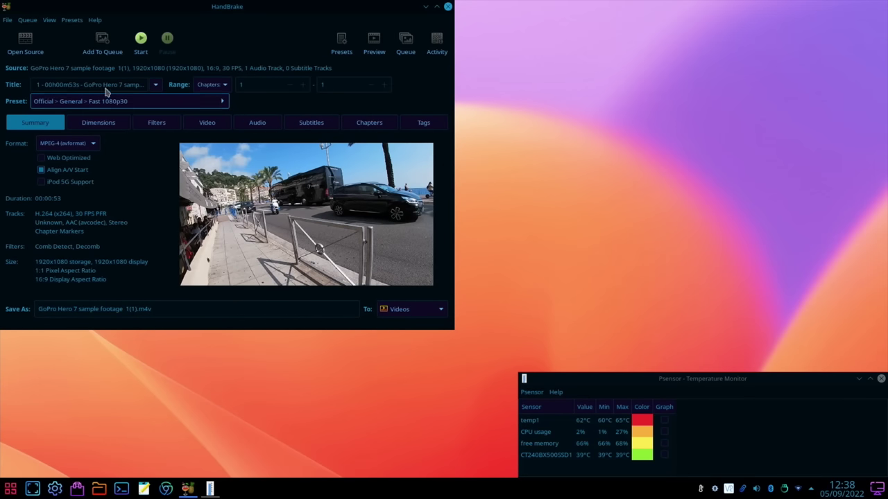
- Start the Fast 1080p30 encode of the GoPro clip and place Psensor under HandBrake
{"action": "left_click", "coordinate": [140, 43]}
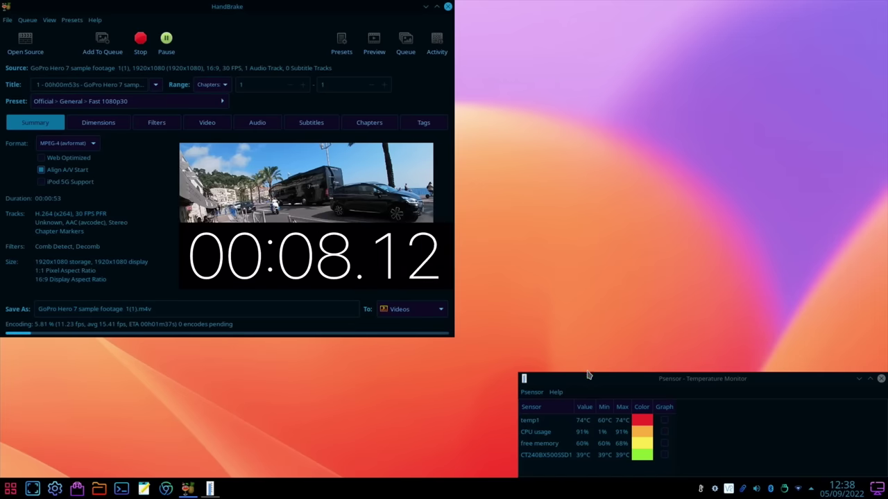
{"action": "left_click_drag", "start_coordinate": [587, 375], "coordinate": [70, 340]}
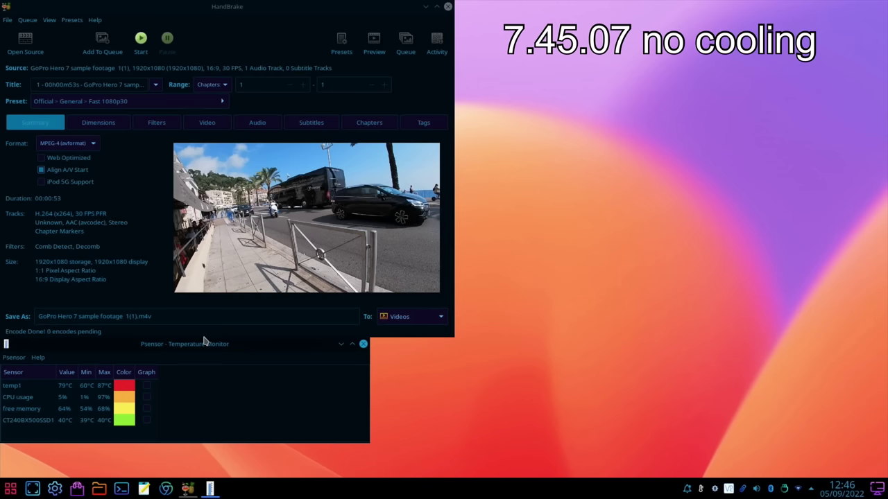
- Close the Psensor temperature monitor
{"action": "left_click", "coordinate": [362, 344]}
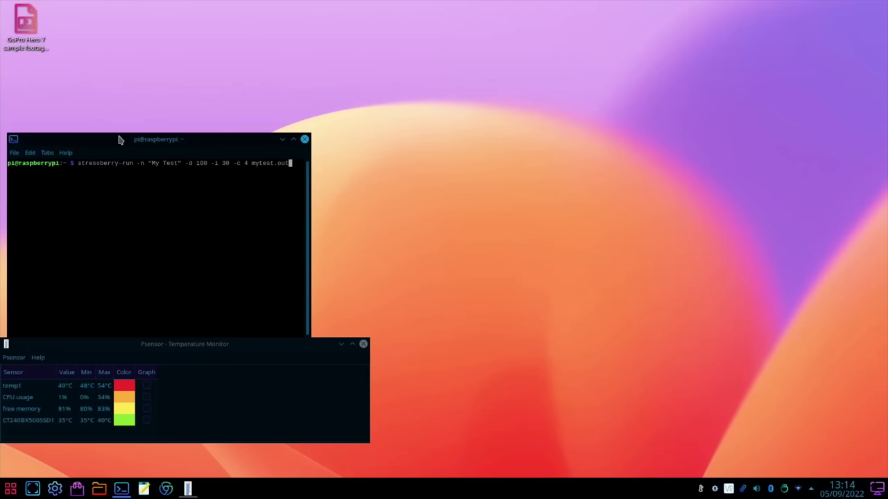
- Run the stressberry-run 'My Test' stress test in Konsole, peaking at 78°C
{"action": "key", "text": "Return"}
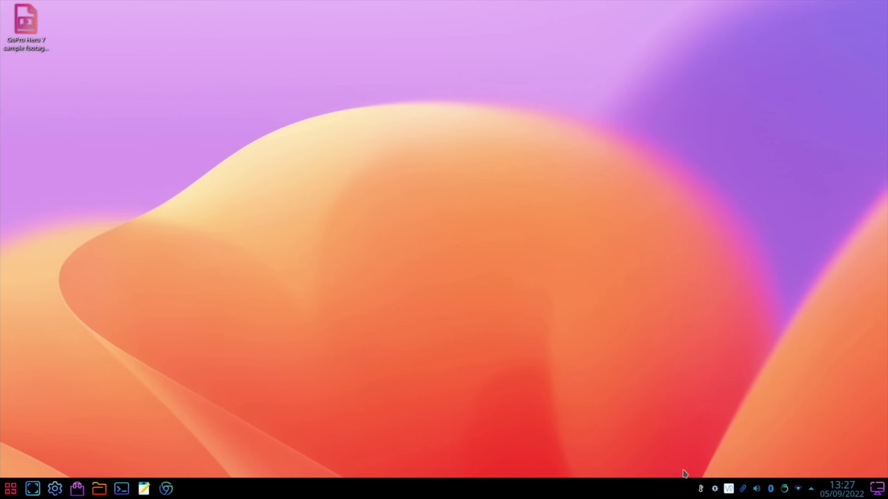
{"action": "left_click", "coordinate": [701, 490]}
{"action": "left_click", "coordinate": [702, 474]}
{"action": "key", "text": "super"}
{"action": "type", "text": "psensor"}
{"action": "key", "text": "Return"}
{"action": "key", "text": "super"}
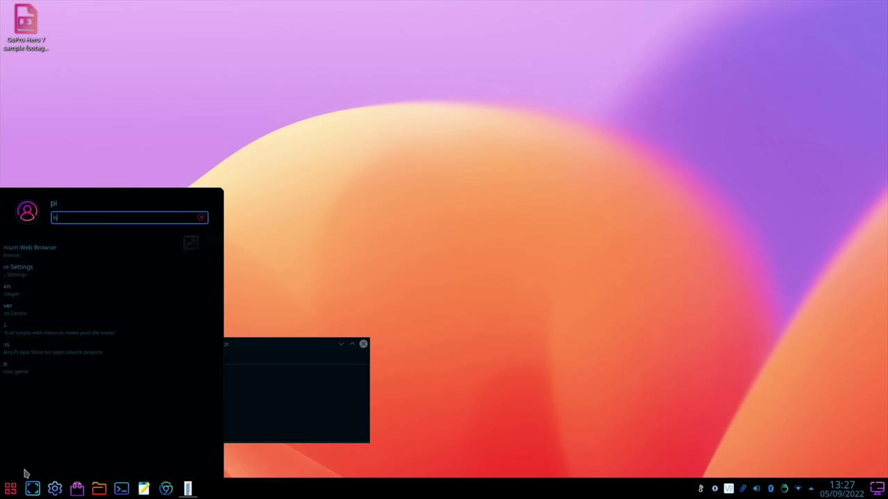
{"action": "type", "text": "hand"}
{"action": "key", "text": "Return"}
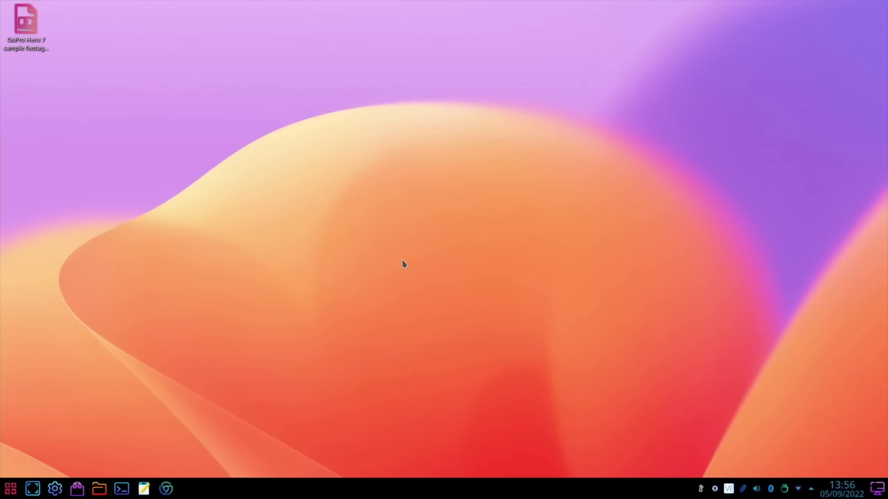
- Run sudo raspi-config in a new terminal and go to Performance Options > P4 Fan
{"action": "key", "text": "ctrl+alt+t"}
{"action": "type", "text": "sudo raspi-config"}
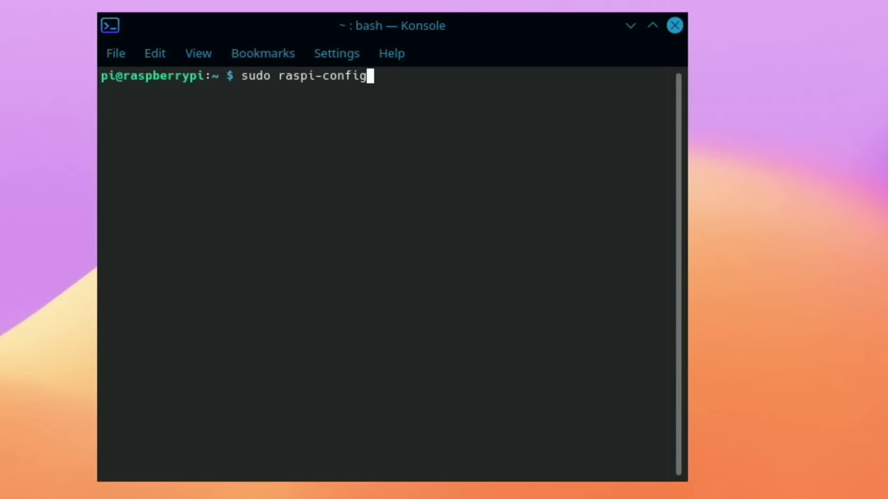
{"action": "key", "text": "Return"}
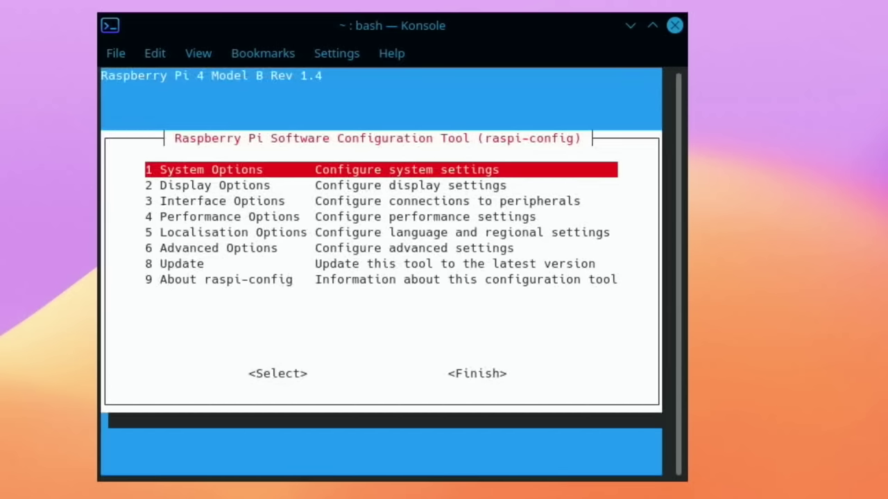
{"action": "key", "text": "Down"}
{"action": "key", "text": "Down"}
{"action": "key", "text": "Down"}
{"action": "key", "text": "Return"}
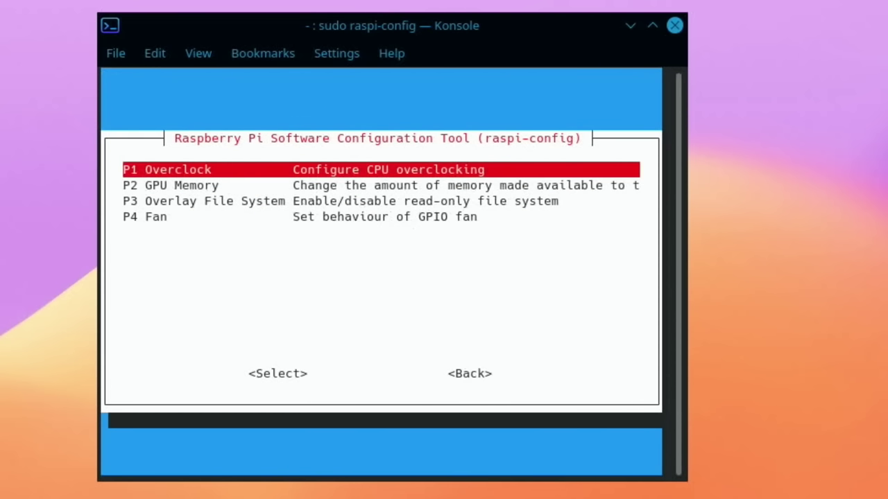
{"action": "key", "text": "Down"}
{"action": "key", "text": "Down"}
{"action": "key", "text": "Down"}
{"action": "key", "text": "Return"}
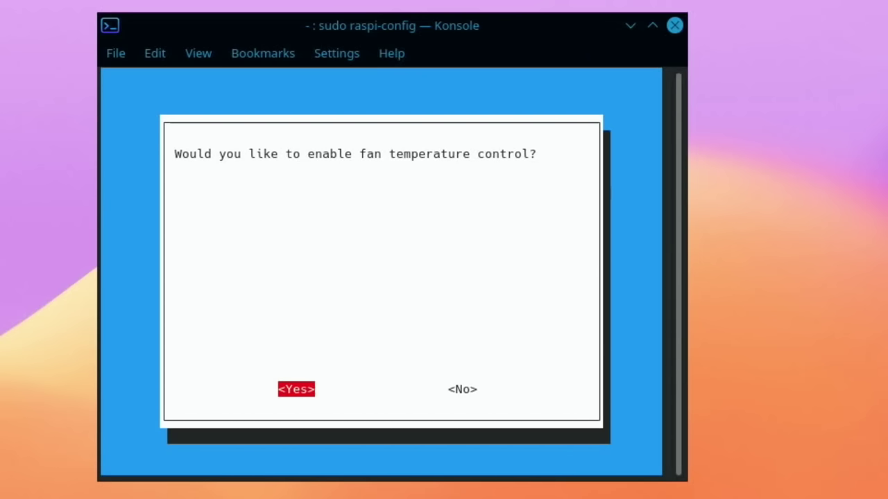
- Enable fan control on GPIO 14 at 80 degrees and finish to the reboot question
{"action": "key", "text": "Return"}
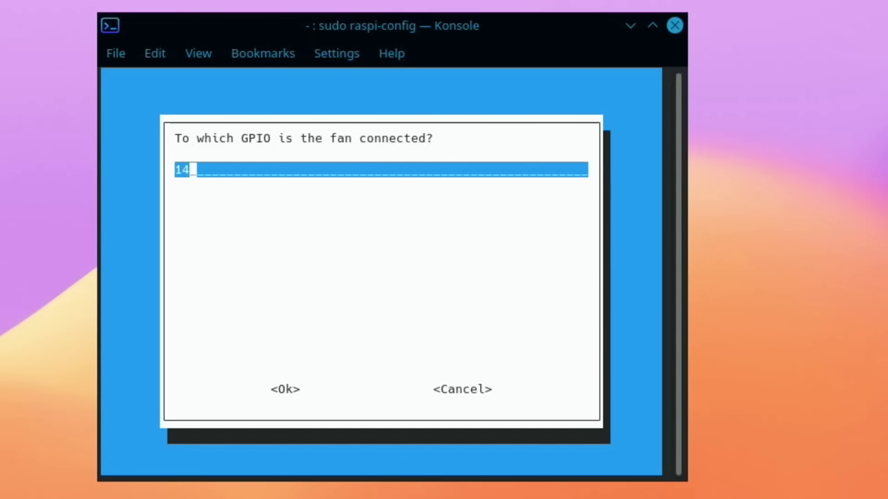
{"action": "key", "text": "Return"}
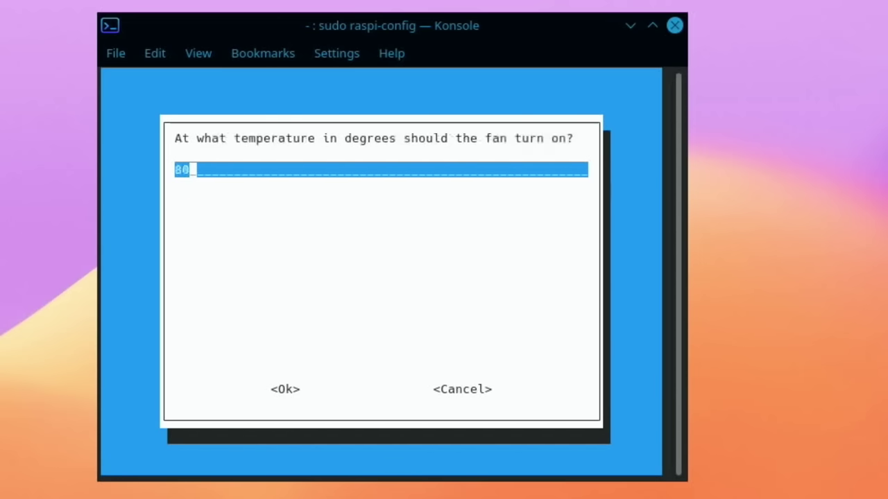
{"action": "key", "text": "Tab"}
{"action": "key", "text": "shift+Tab"}
{"action": "key", "text": "Return"}
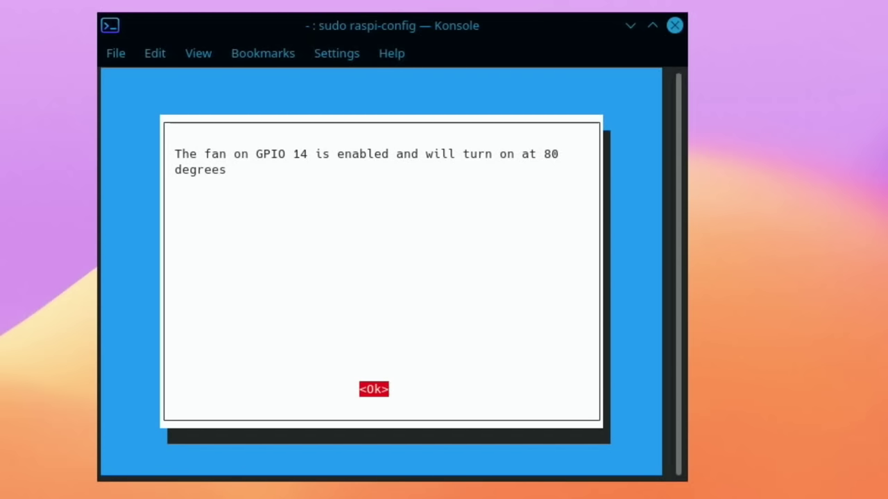
{"action": "key", "text": "Return"}
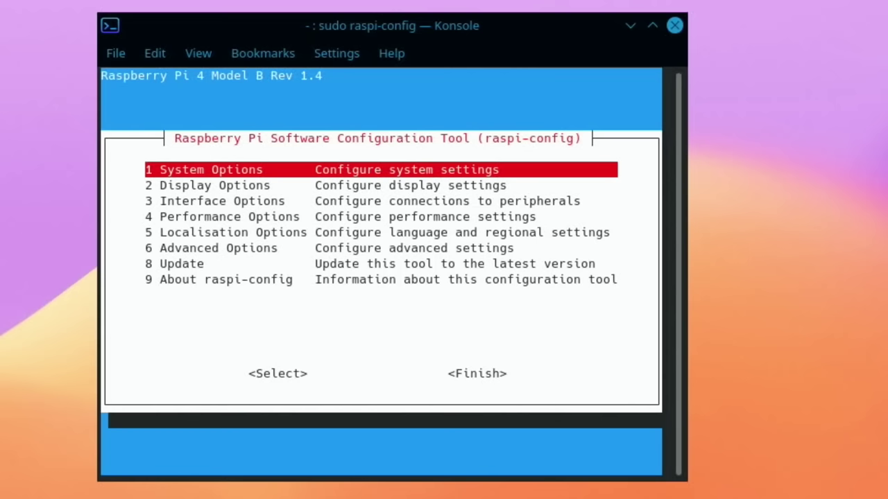
{"action": "key", "text": "Tab"}
{"action": "key", "text": "Tab"}
{"action": "key", "text": "Return"}
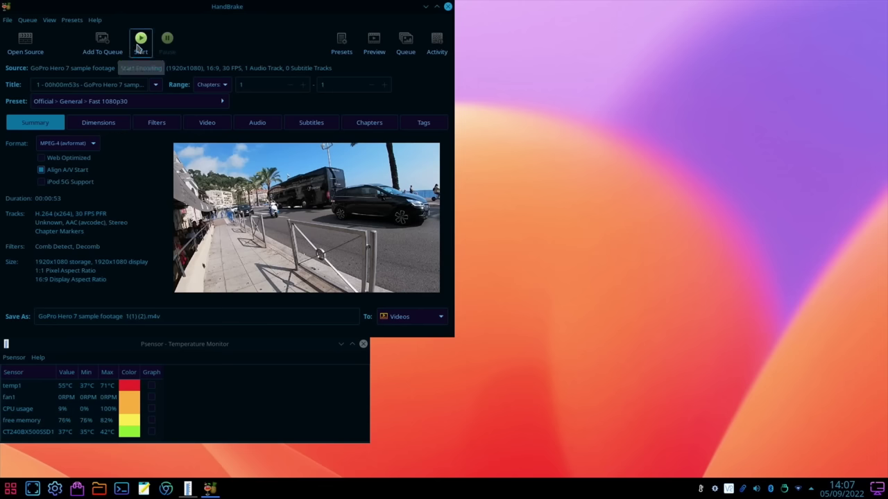
- Start the HandBrake encode of the GoPro sample clip with fan control active
{"action": "left_click", "coordinate": [139, 43]}
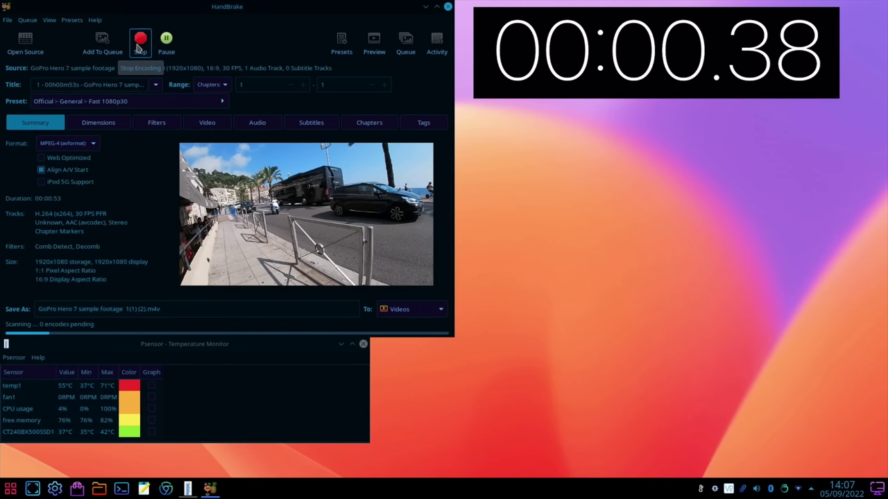